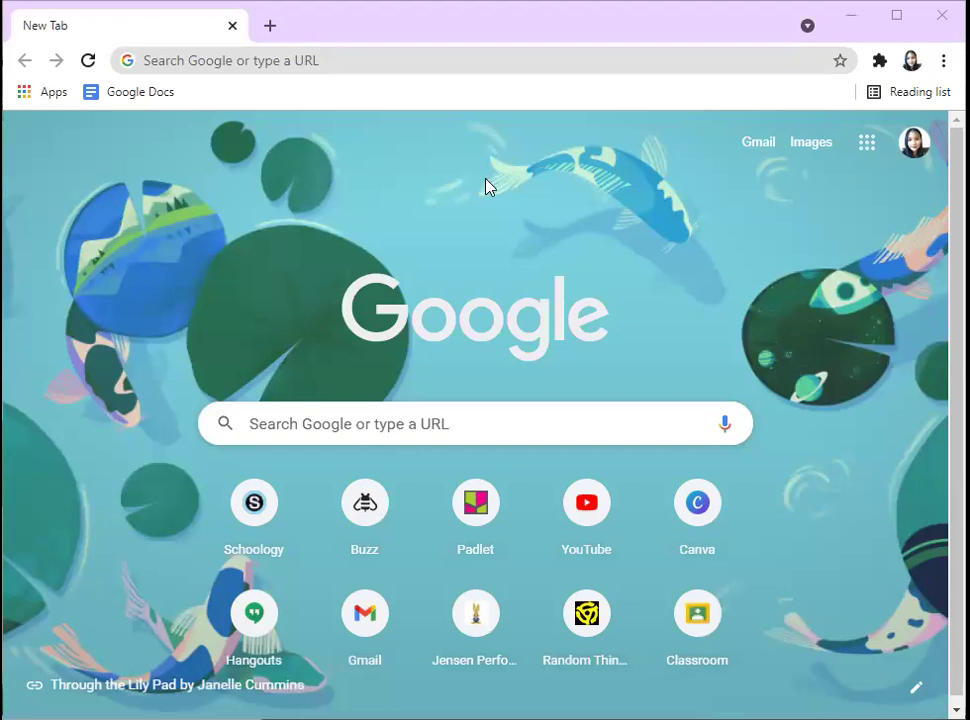
Set the new tab page background to the orange autumn photo from the Life collection
scroll(520, 250, "down", 1)
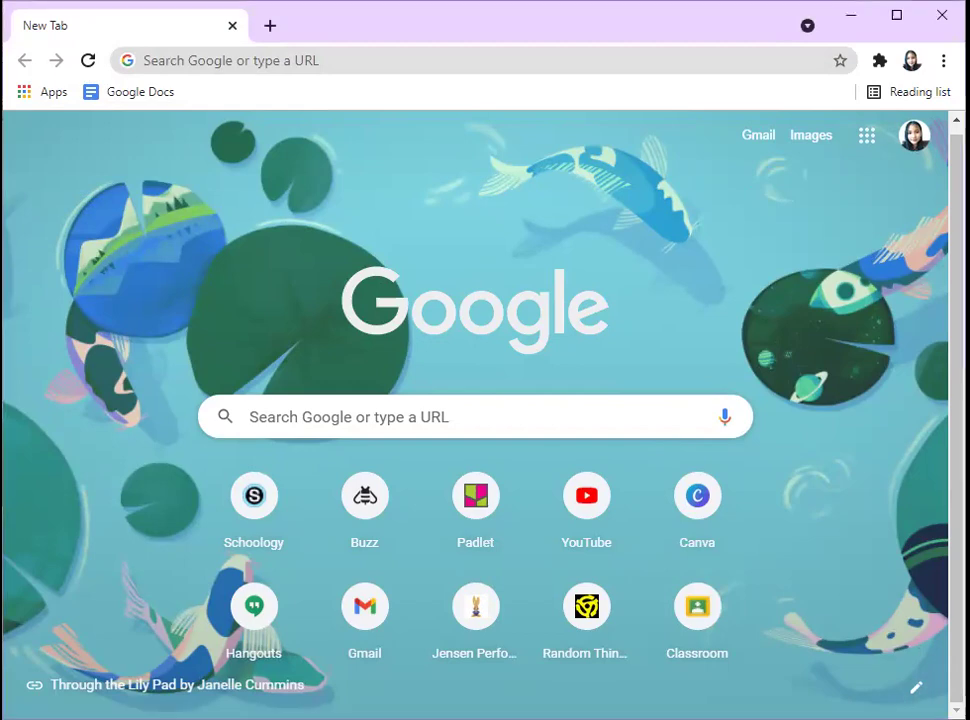
left_click(914, 686)
scroll(693, 425, "down", 5)
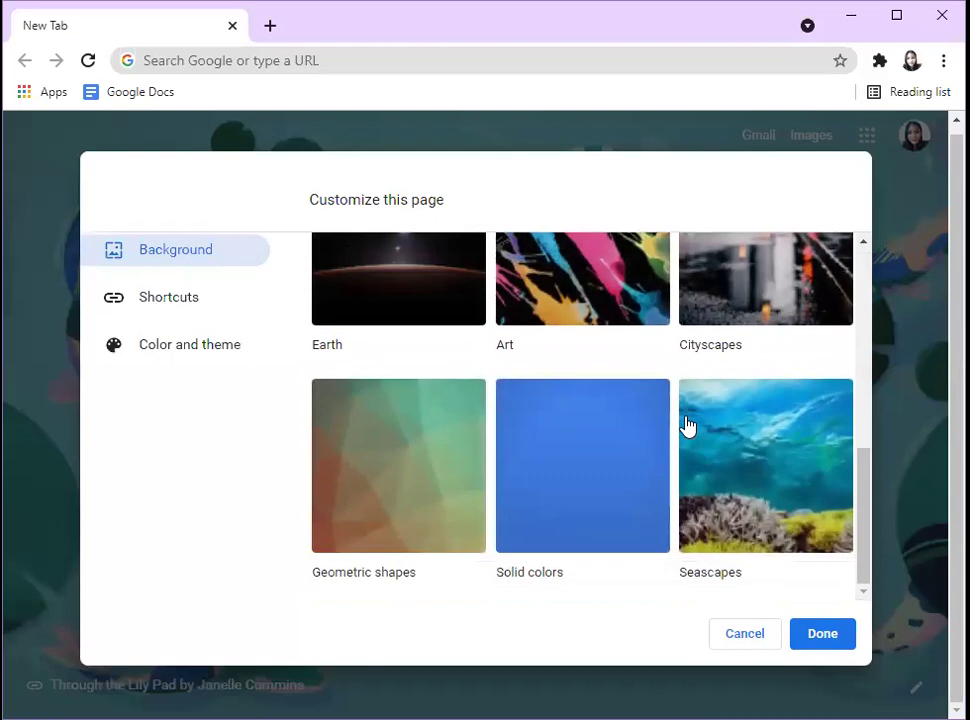
scroll(700, 435, "up", 5)
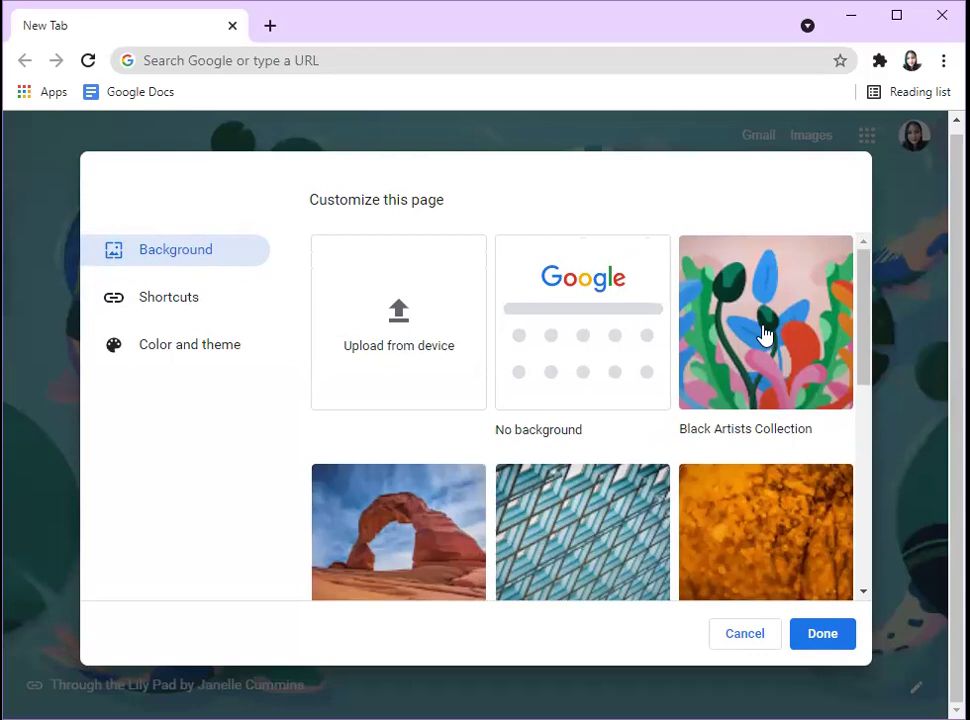
scroll(763, 335, "down", 3)
left_click(725, 281)
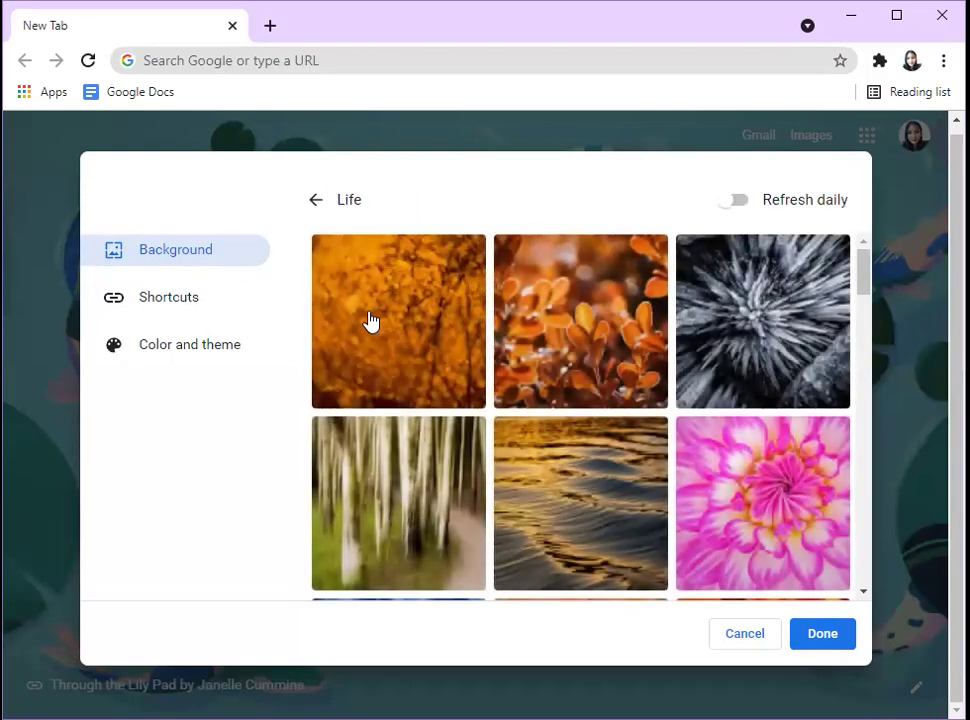
left_click(369, 320)
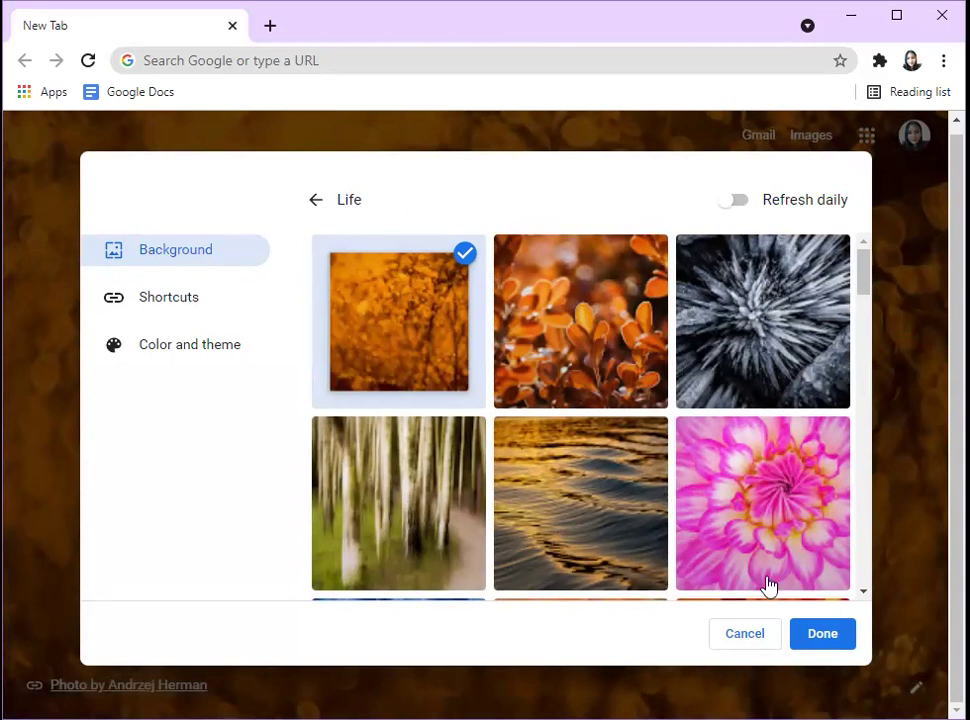
left_click(825, 638)
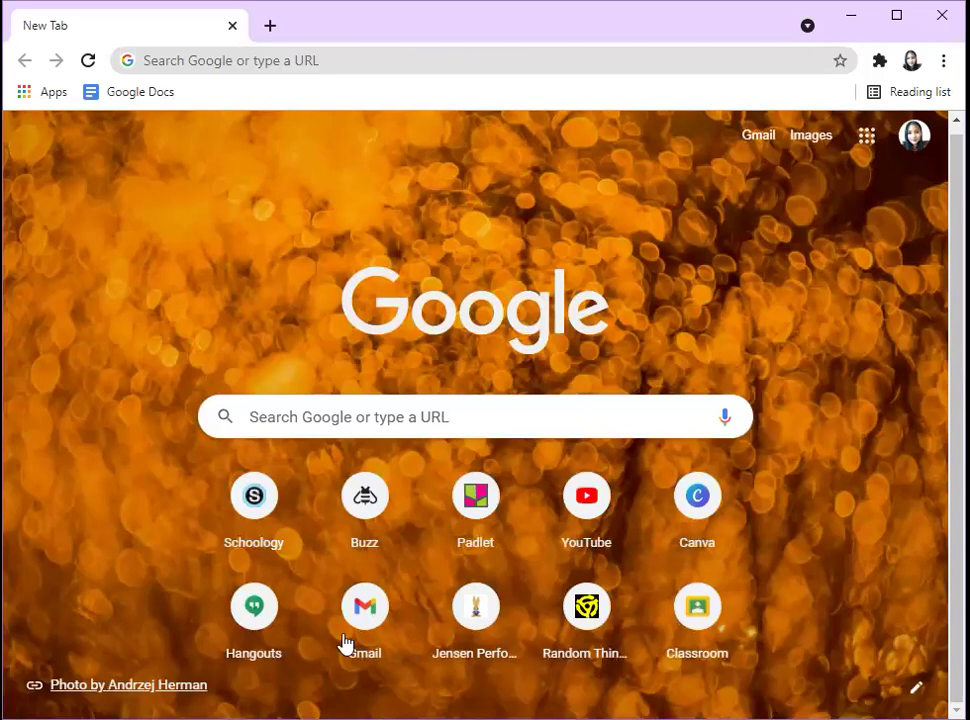
Review the page's shortcut options and keep My shortcuts selected
left_click(916, 687)
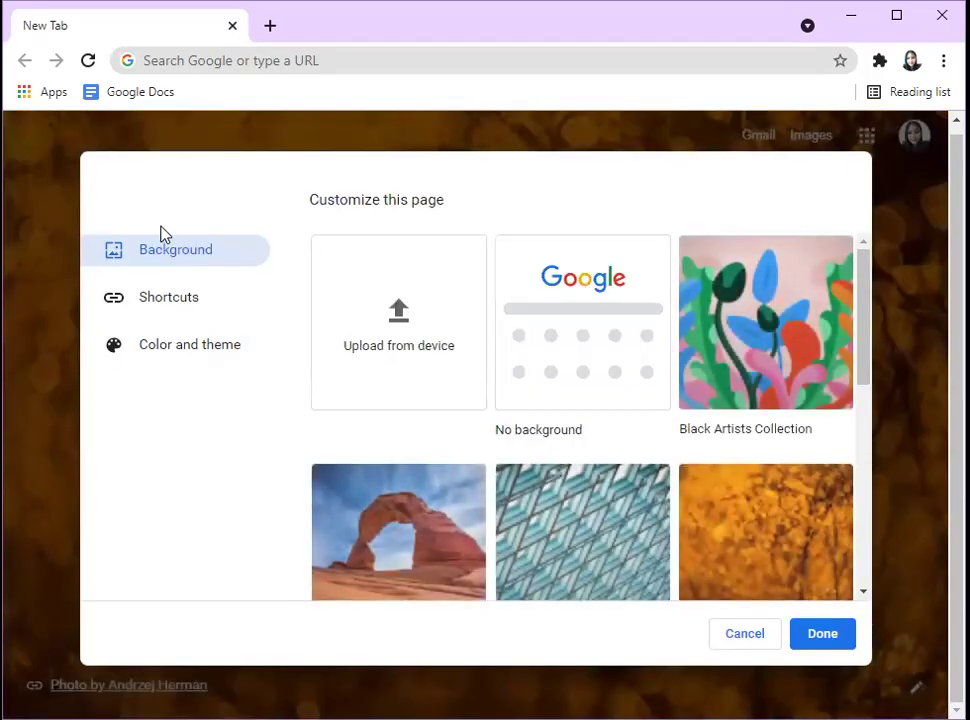
left_click(157, 301)
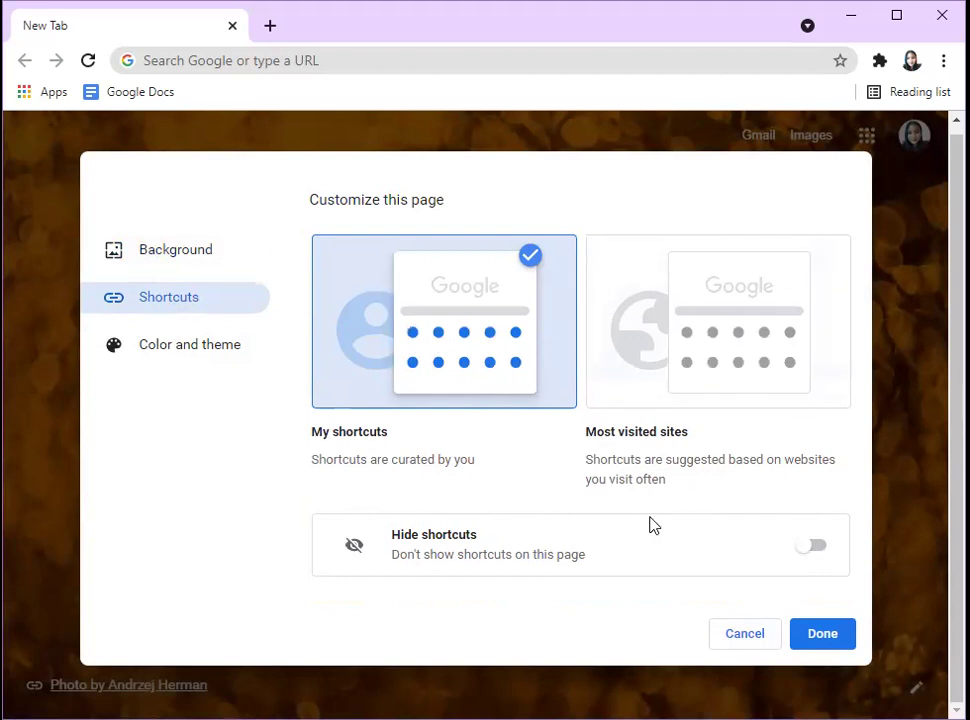
left_click(823, 637)
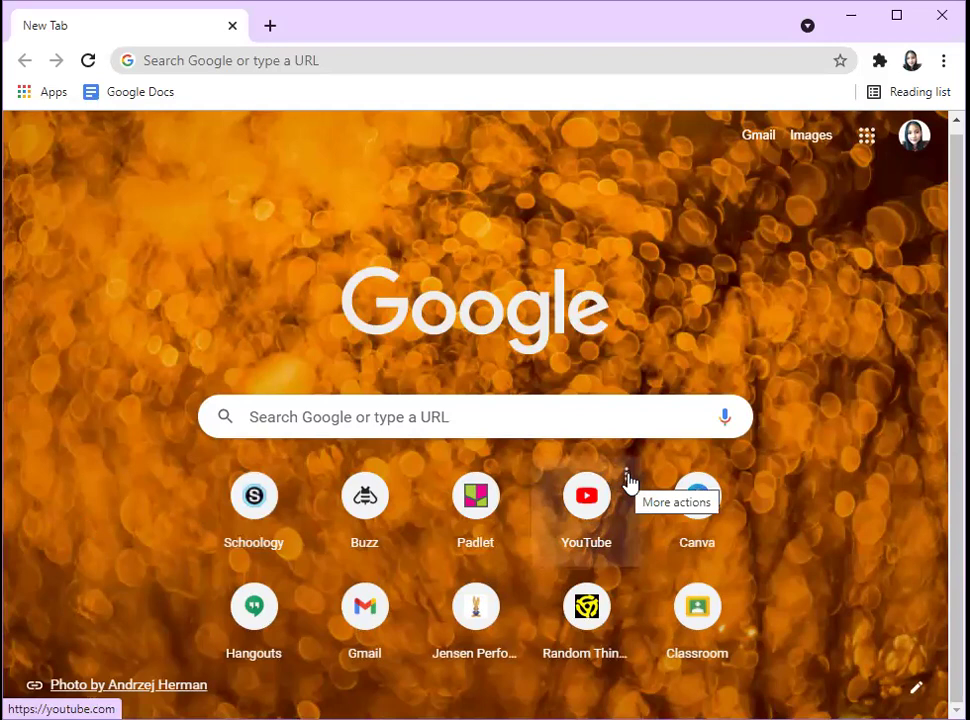
Remove the YouTube shortcut from the new tab page
left_click(627, 478)
left_click(613, 520)
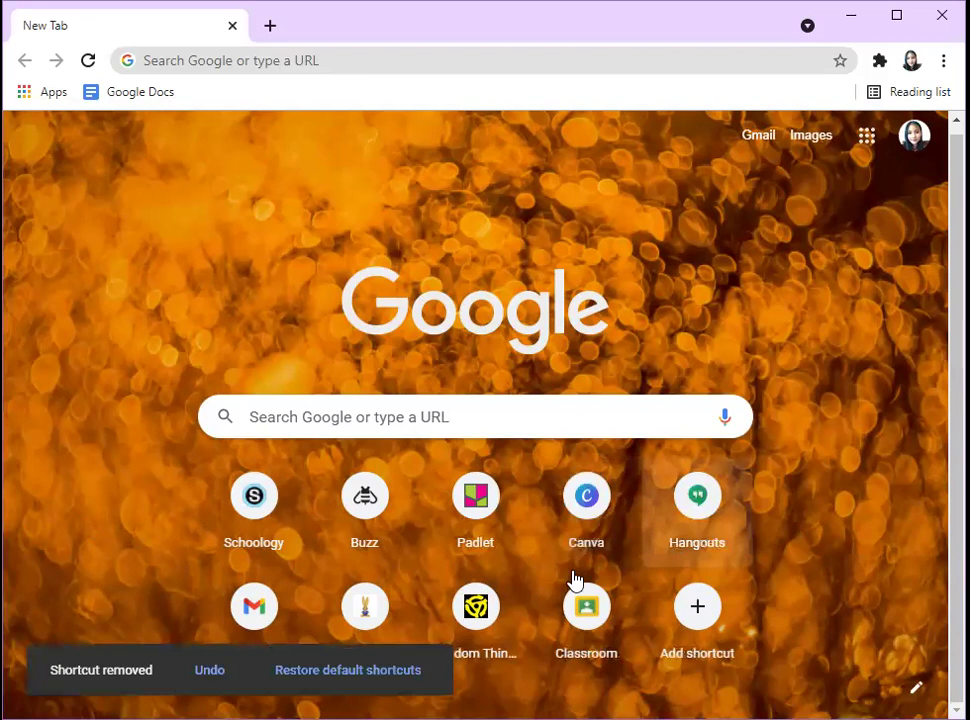
Add a shortcut named YouTube with the URL youtube.com and place it between Padlet and Canva
left_click(698, 607)
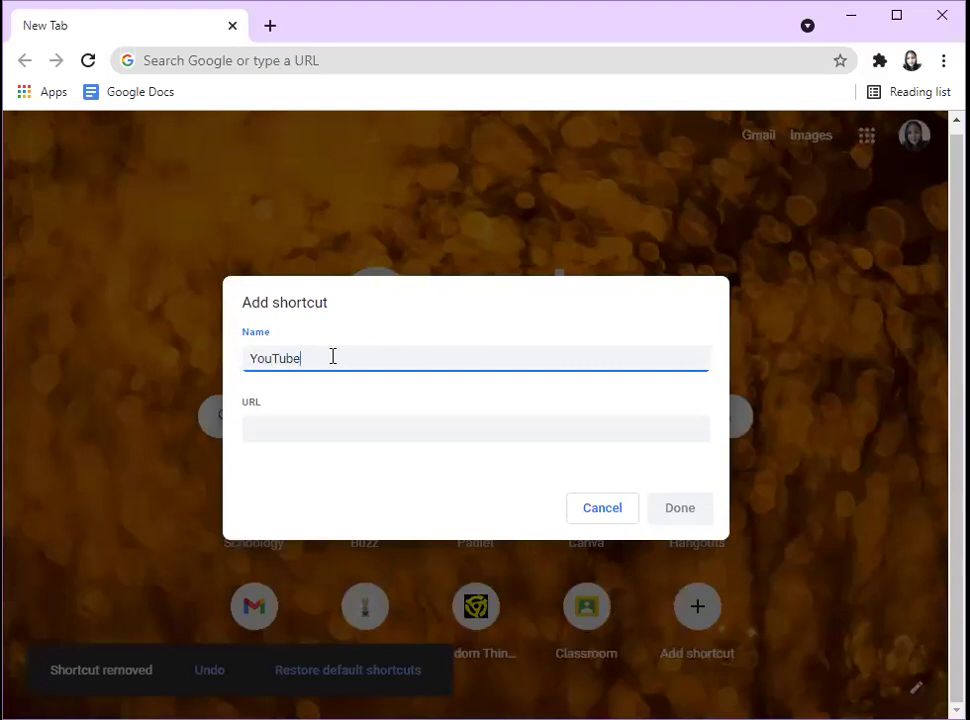
left_click(293, 417)
type("youtube.com")
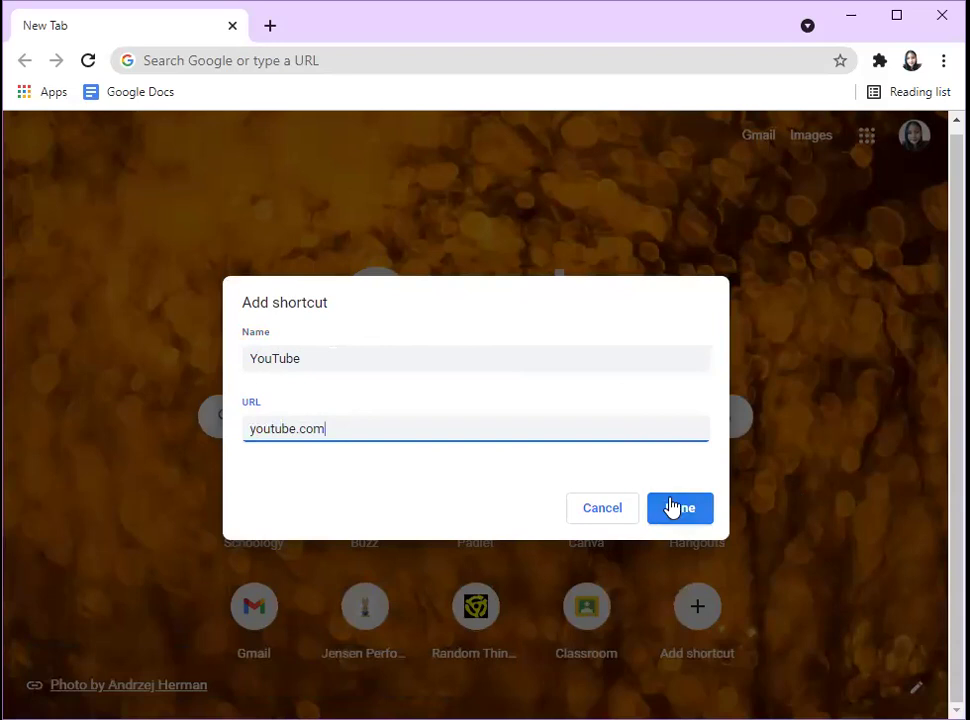
left_click(682, 512)
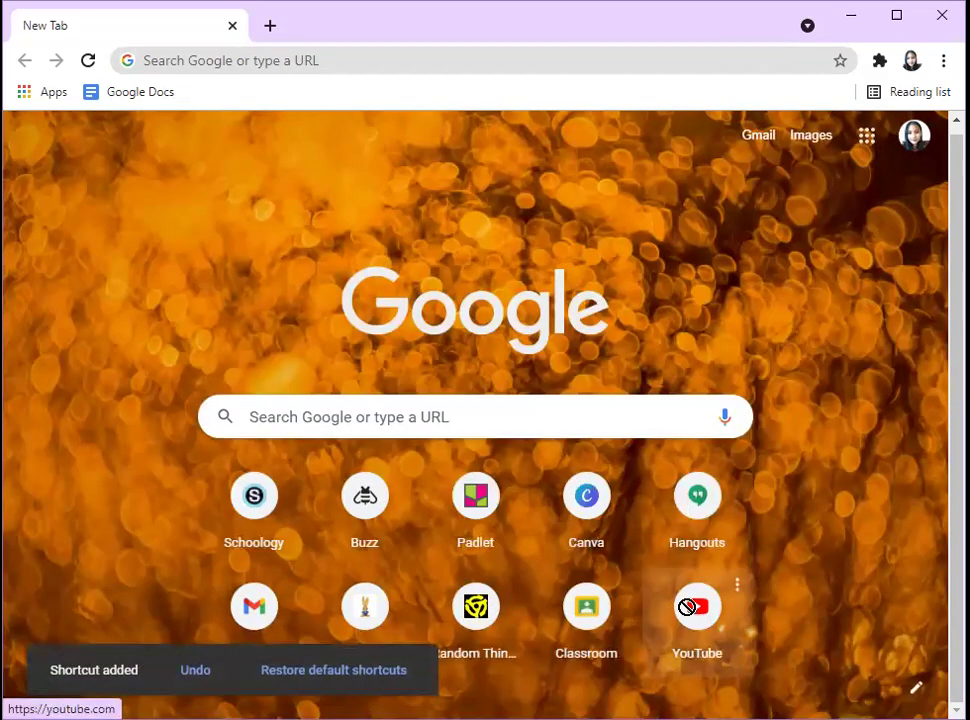
left_click_drag(687, 607, 830, 598)
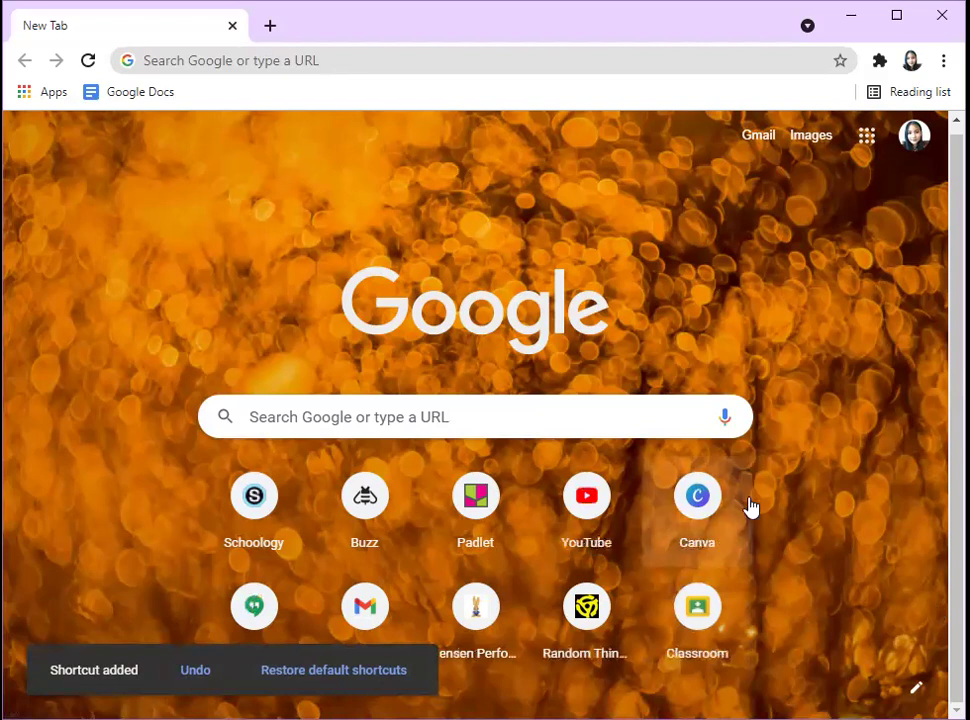
Check the YouTube shortcut's editable name and URL without changing them
left_click(625, 480)
left_click(612, 487)
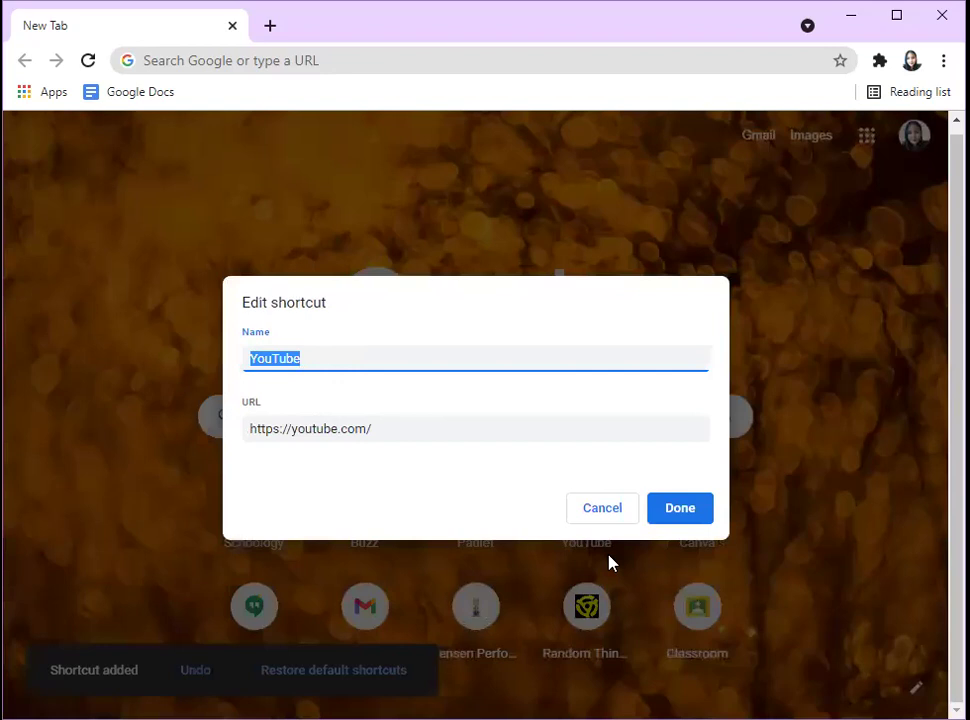
left_click(587, 512)
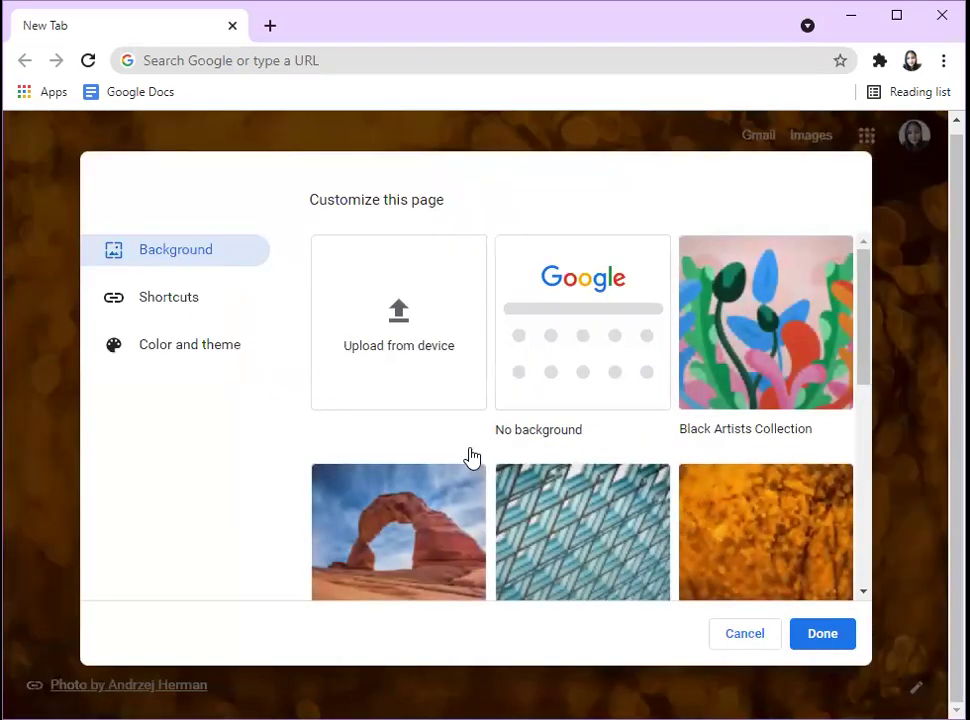
Try black in the custom theme color picker, dismiss it, and apply the dark magenta preset theme instead
left_click(223, 342)
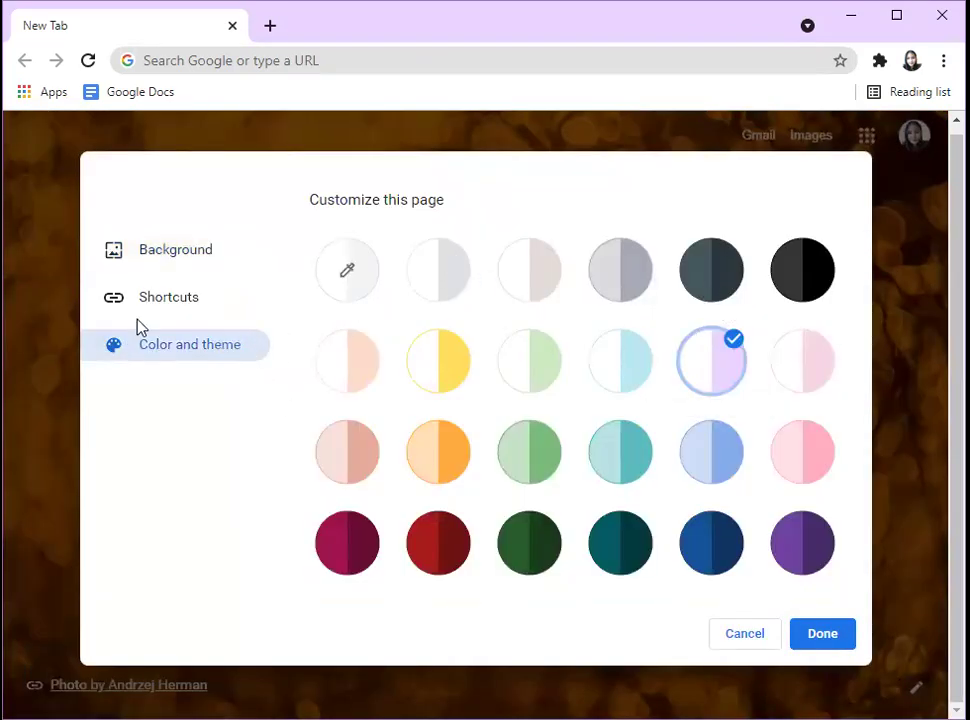
left_click(357, 275)
mouse_move(342, 385)
left_mouse_down()
mouse_move(559, 340)
mouse_move(322, 352)
mouse_move(318, 463)
left_mouse_up()
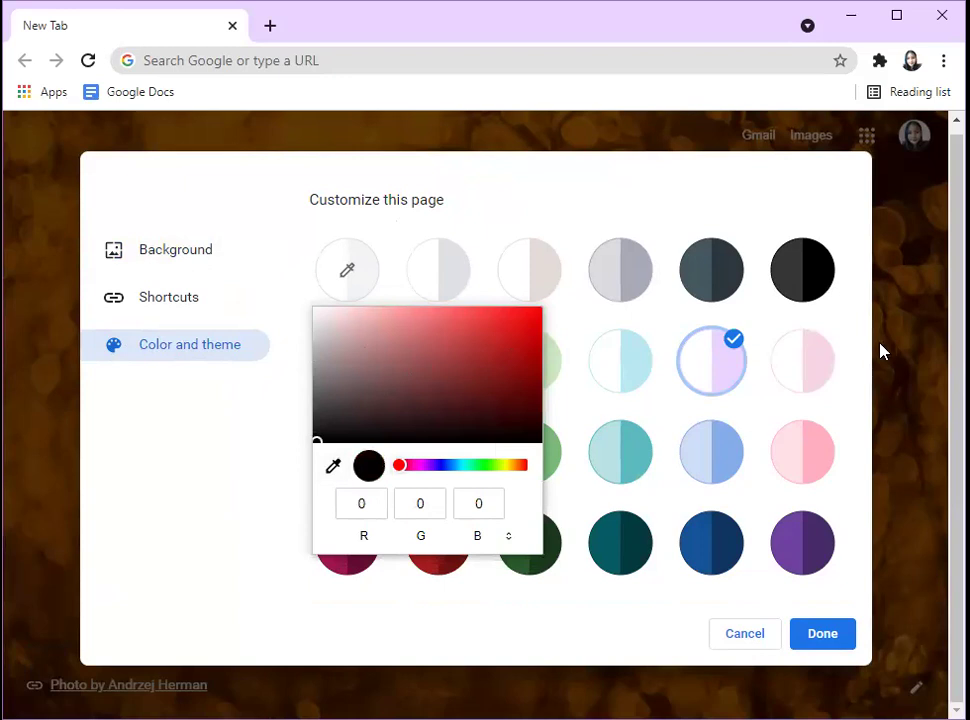
left_click(697, 378)
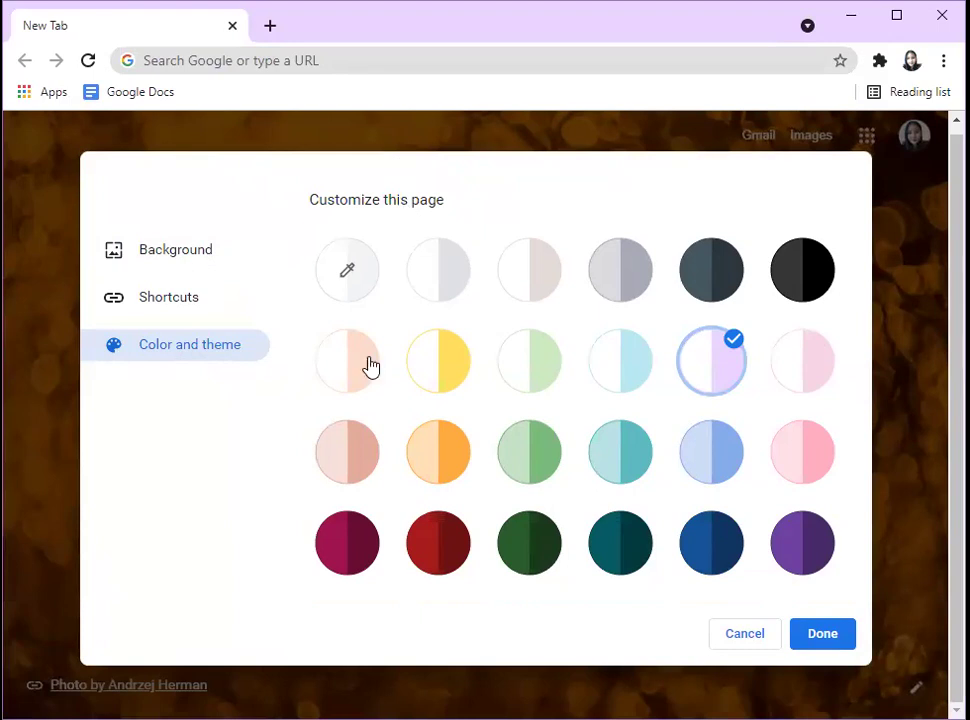
left_click(330, 558)
left_click(840, 643)
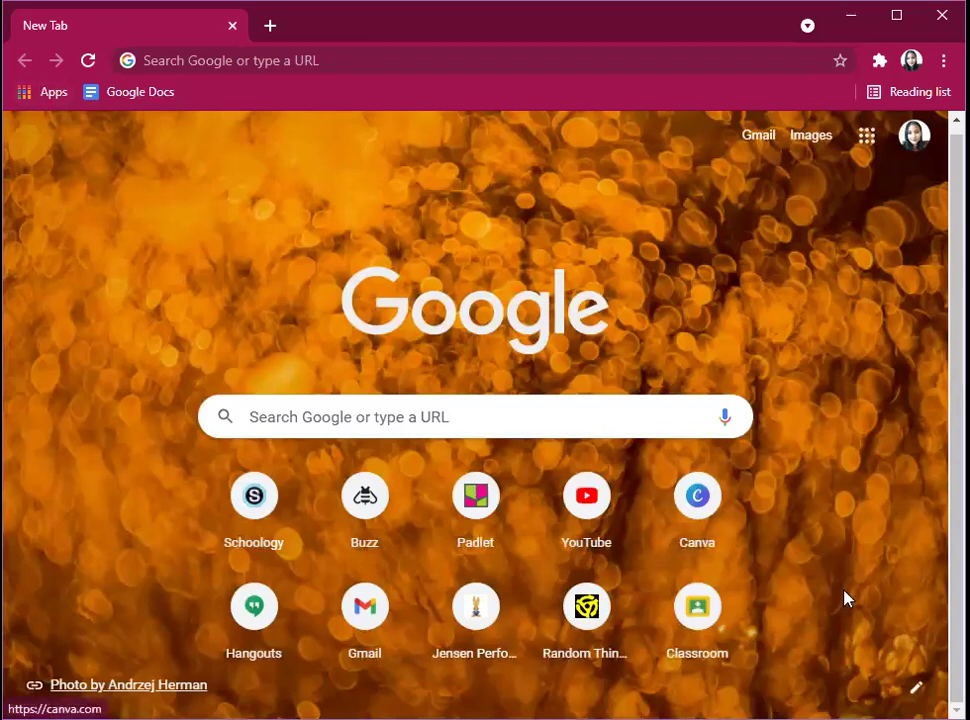
Change the browser color theme to the light blue and white preset
left_click(916, 687)
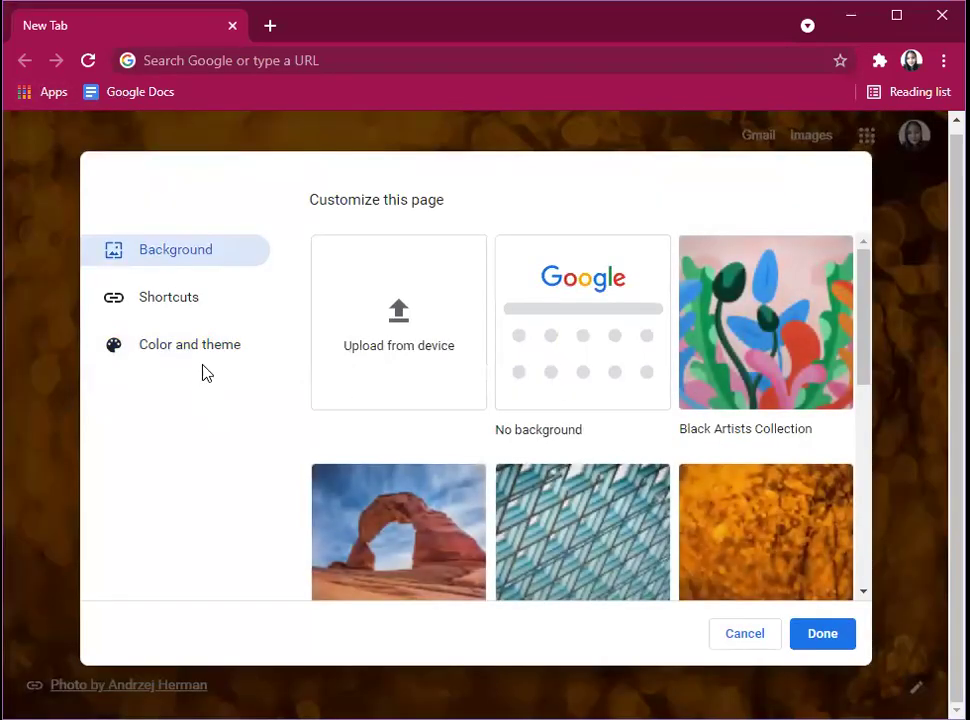
left_click(169, 342)
left_click(612, 383)
left_click(845, 633)
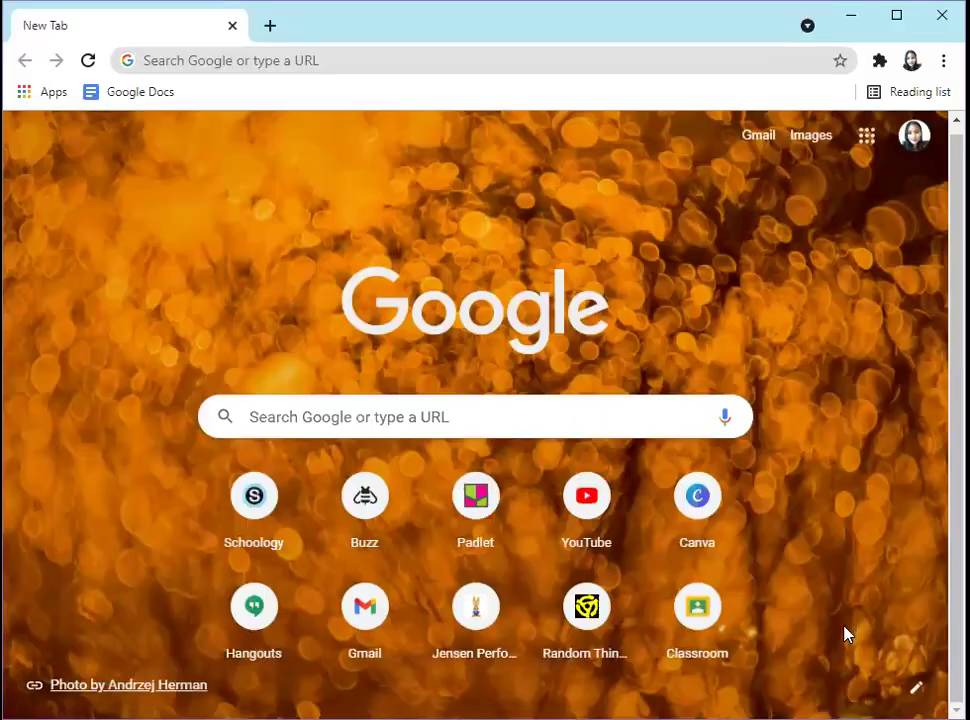
Change the browser color theme to the light purple and white preset
left_click(916, 688)
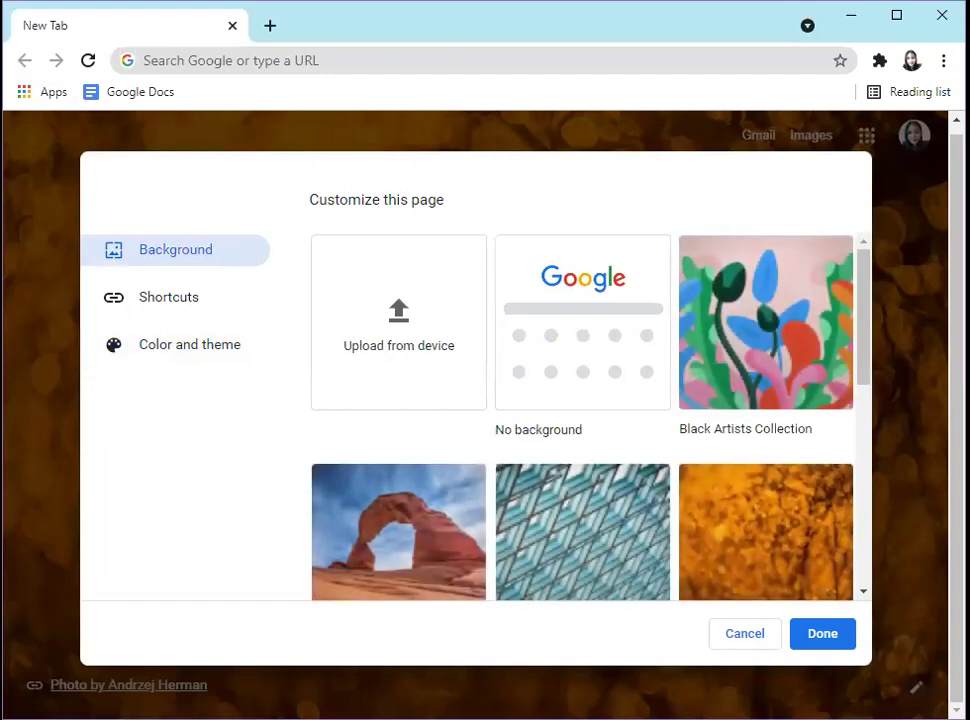
left_click(225, 341)
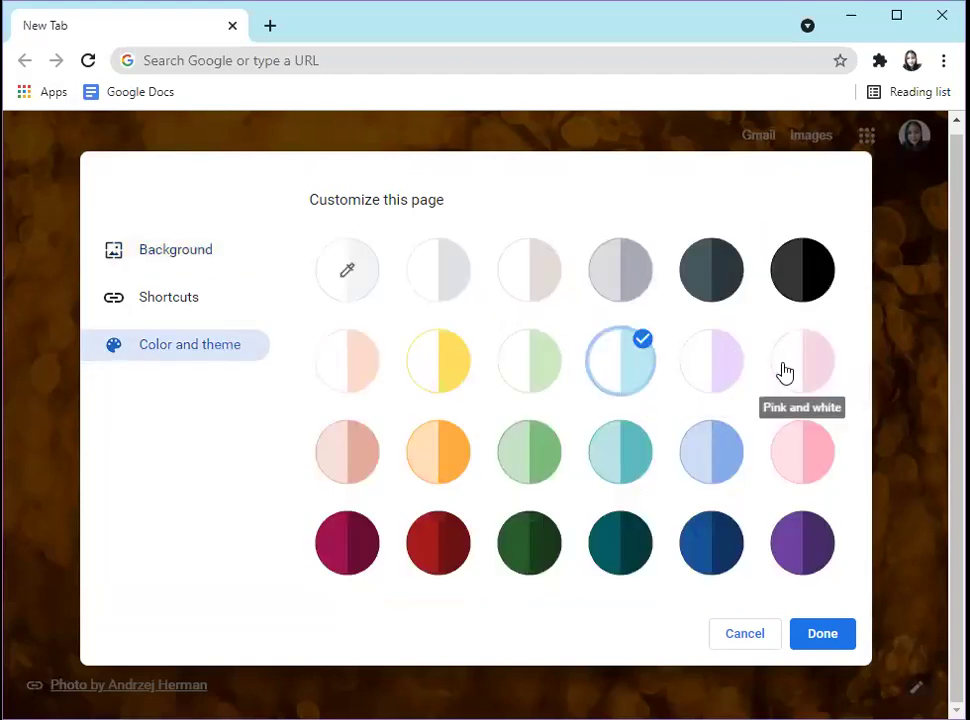
left_click(785, 372)
left_click(727, 367)
left_click(846, 632)
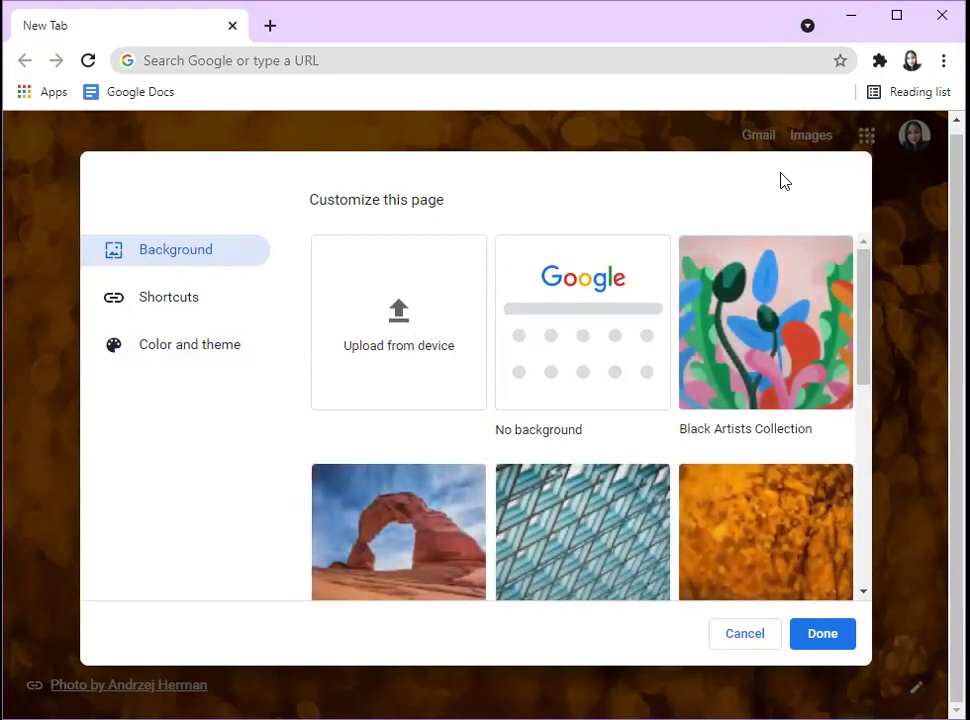
Set the page background to the purple tessellation image at the end of the Geometric shapes collection
scroll(812, 498, "down", 1)
scroll(840, 500, "down", 4)
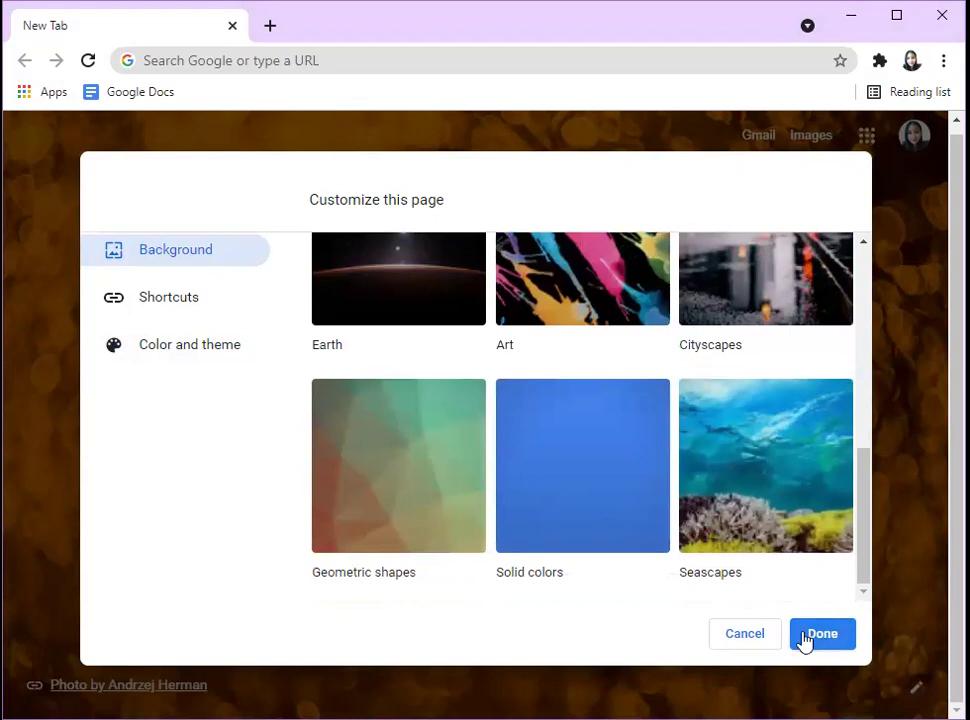
left_click(335, 455)
scroll(563, 463, "down", 8)
scroll(505, 420, "down", 5)
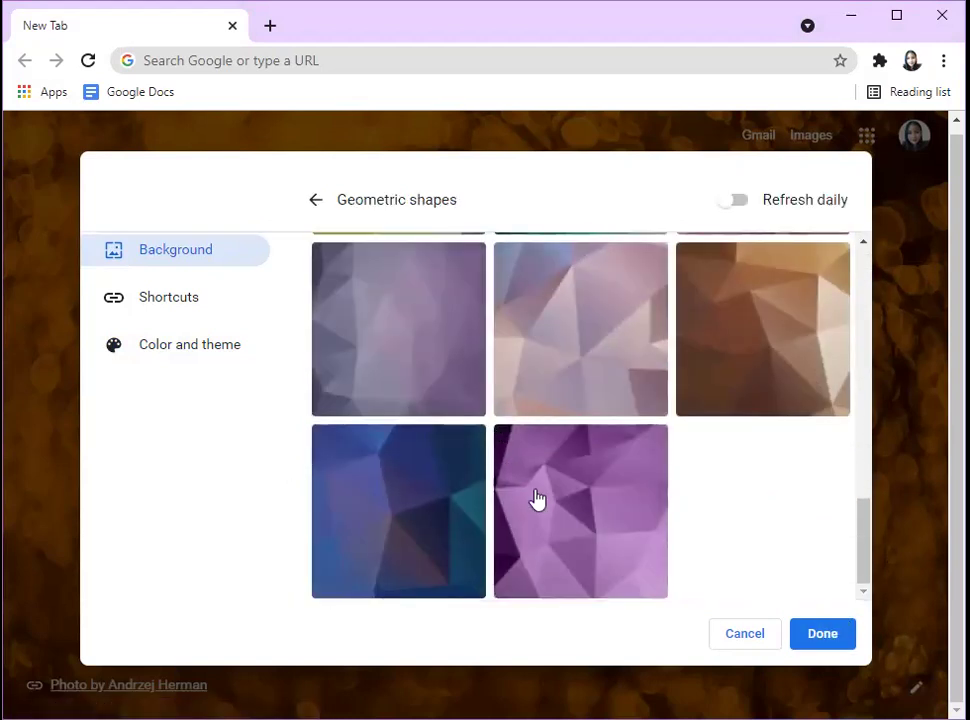
left_click(538, 492)
left_click(838, 636)
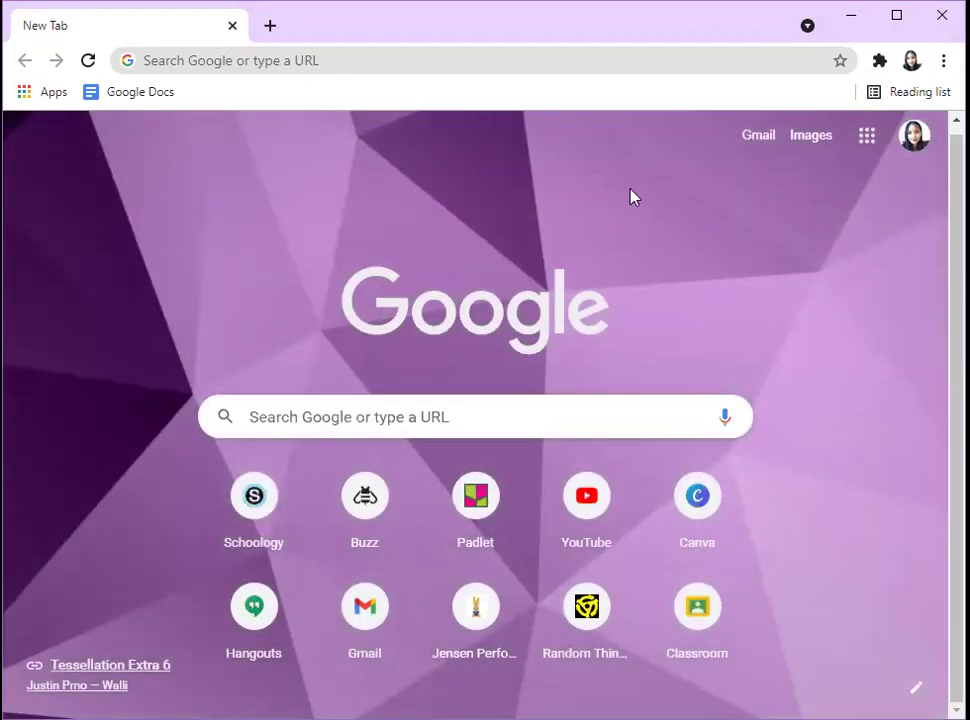